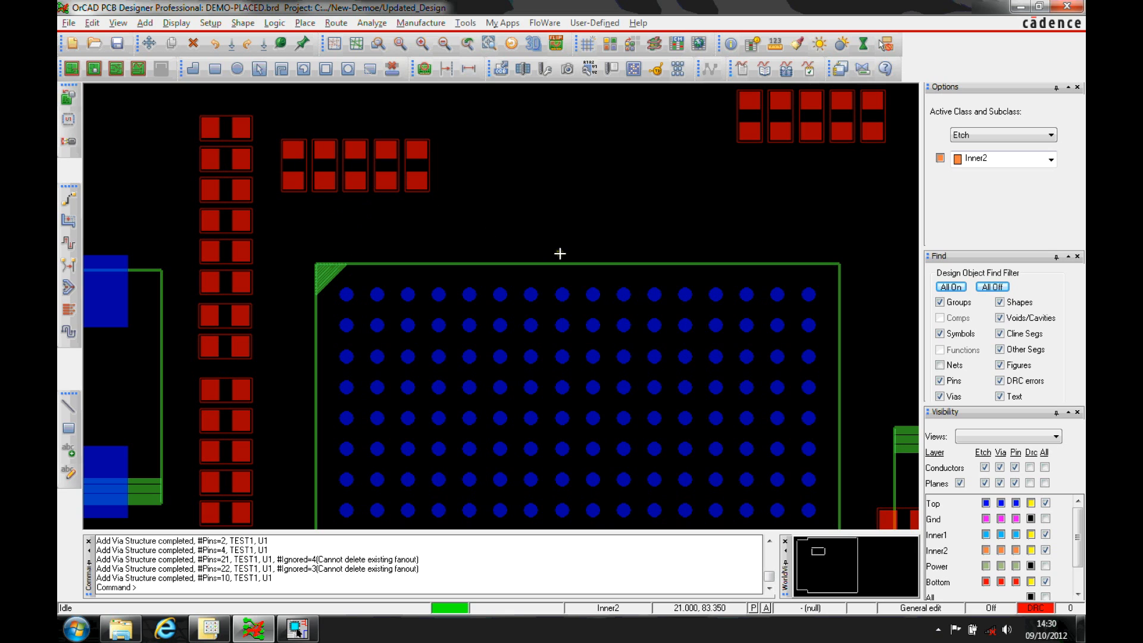
{"action": "scroll", "coordinate": [497, 232], "scroll_direction": "up", "scroll_amount": 1}
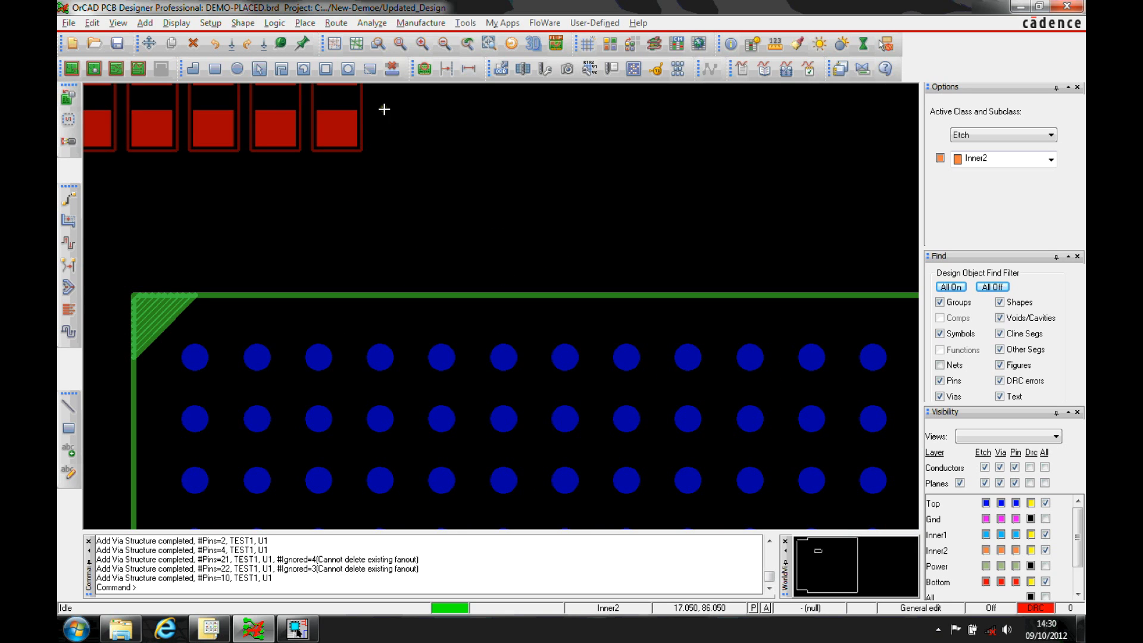
Route net RD0 up from the top-row BGA pin on Top through staggered vias to Gnd, Inner1 and Inner2.
{"action": "left_click", "coordinate": [68, 199]}
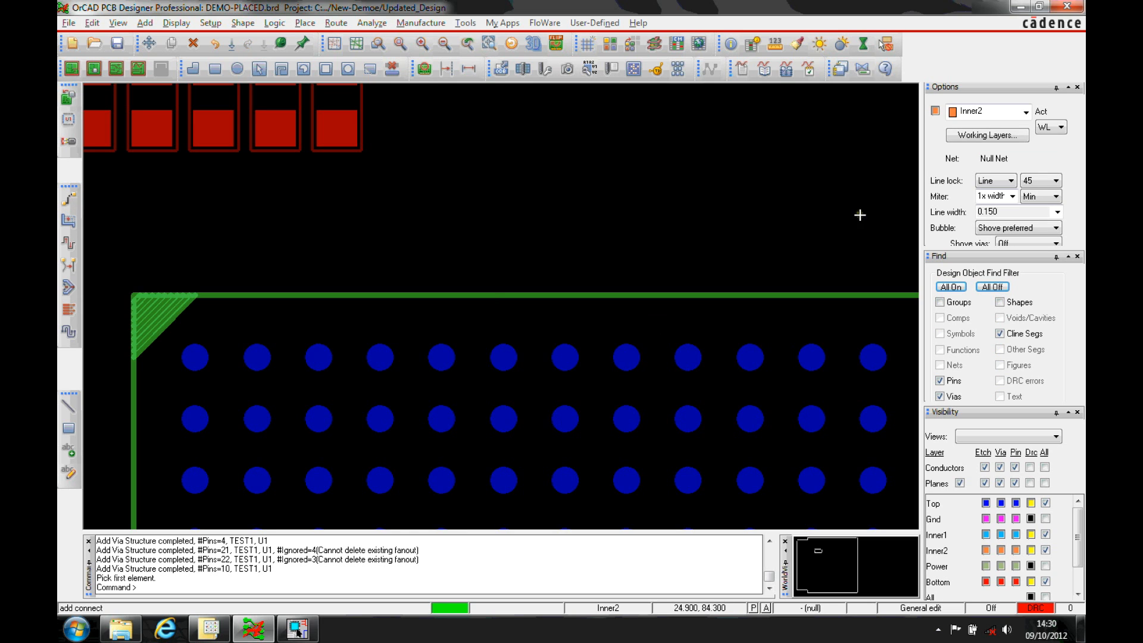
{"action": "left_click", "coordinate": [1025, 111]}
{"action": "left_click", "coordinate": [982, 124]}
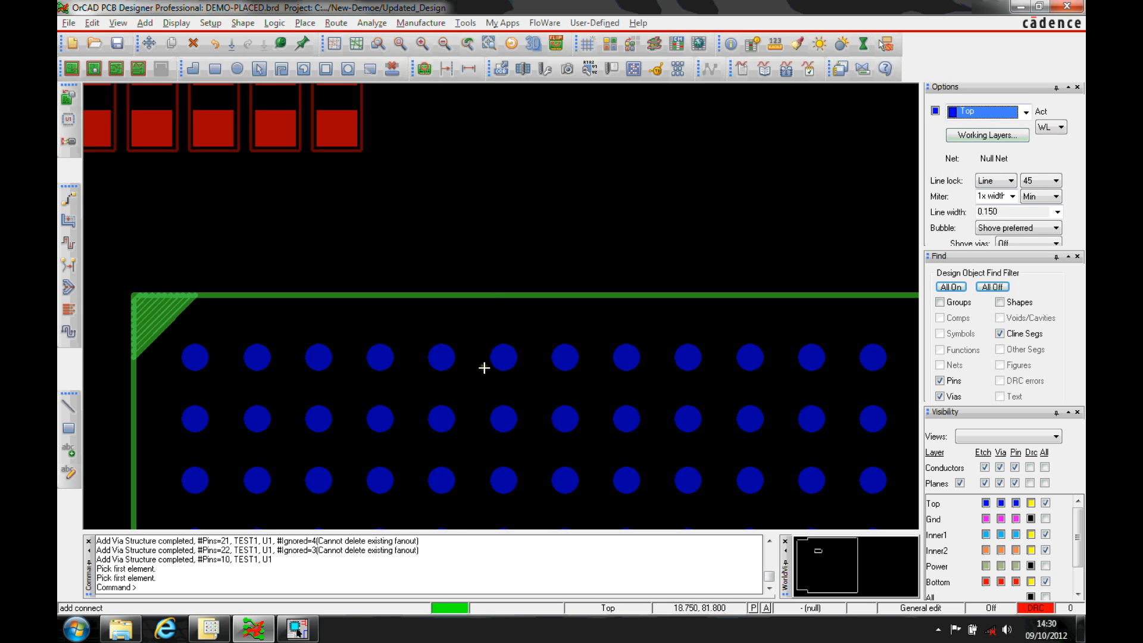
{"action": "left_click", "coordinate": [380, 357]}
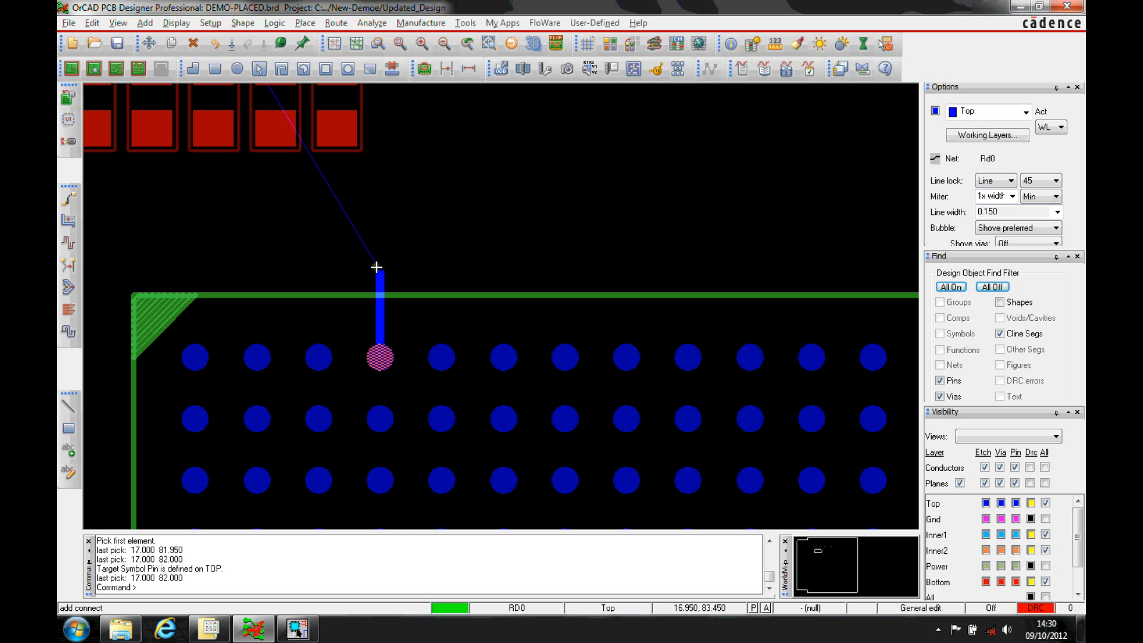
{"action": "double_click", "coordinate": [379, 271]}
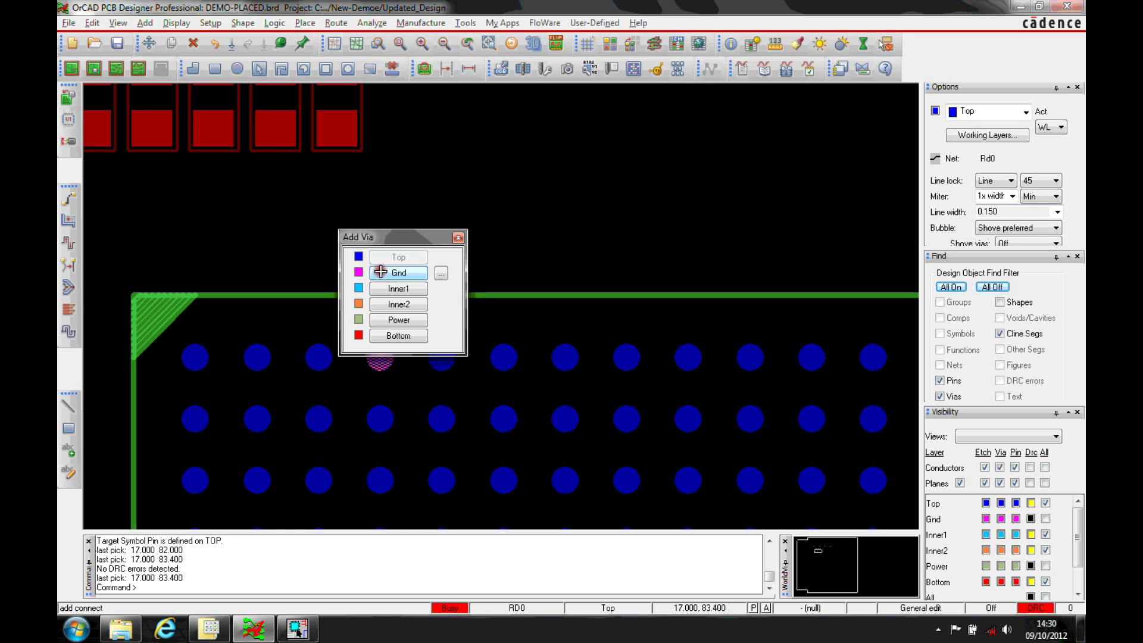
{"action": "left_click", "coordinate": [406, 306]}
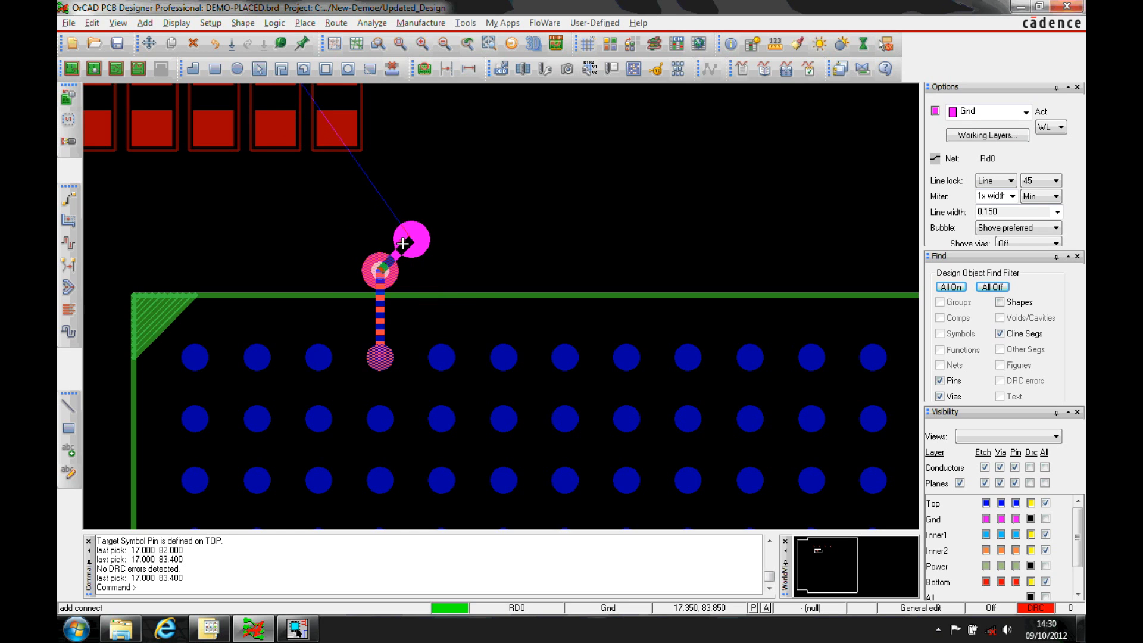
{"action": "double_click", "coordinate": [400, 240]}
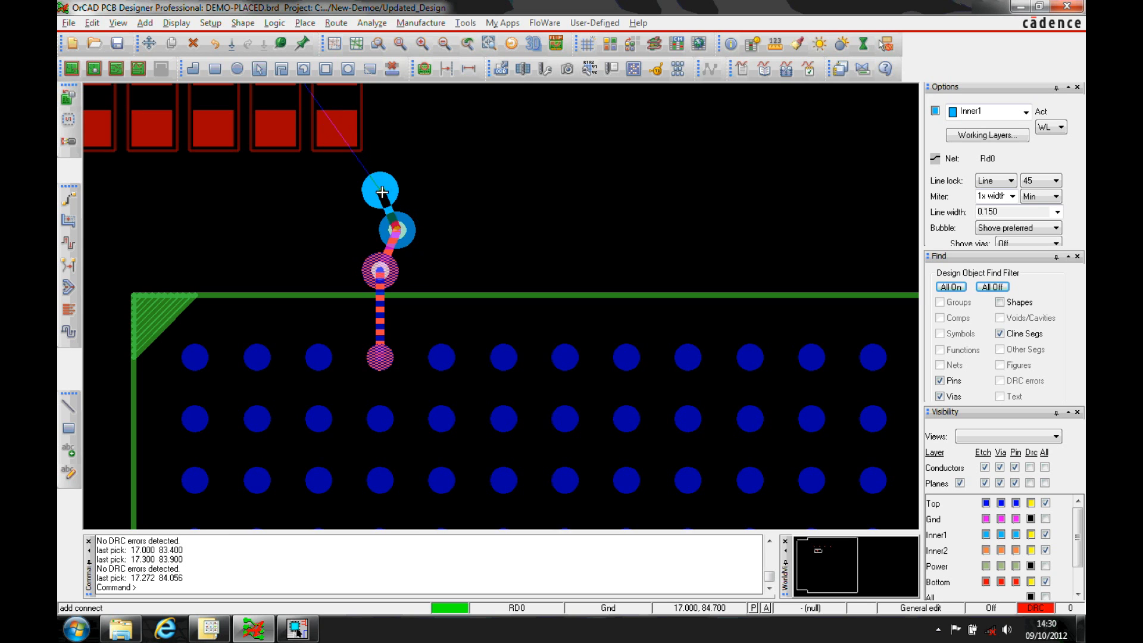
Finish the route and window-select the new trace and its three vias.
{"action": "right_click", "coordinate": [382, 152]}
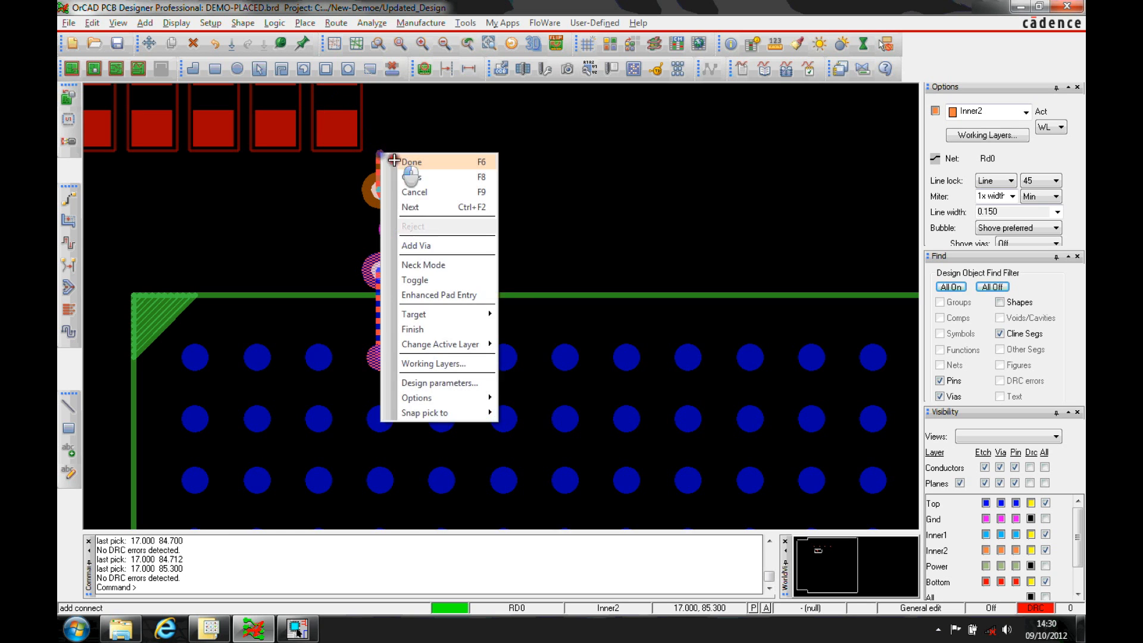
{"action": "left_click", "coordinate": [402, 157]}
{"action": "left_click_drag", "start_coordinate": [346, 321], "coordinate": [409, 209]}
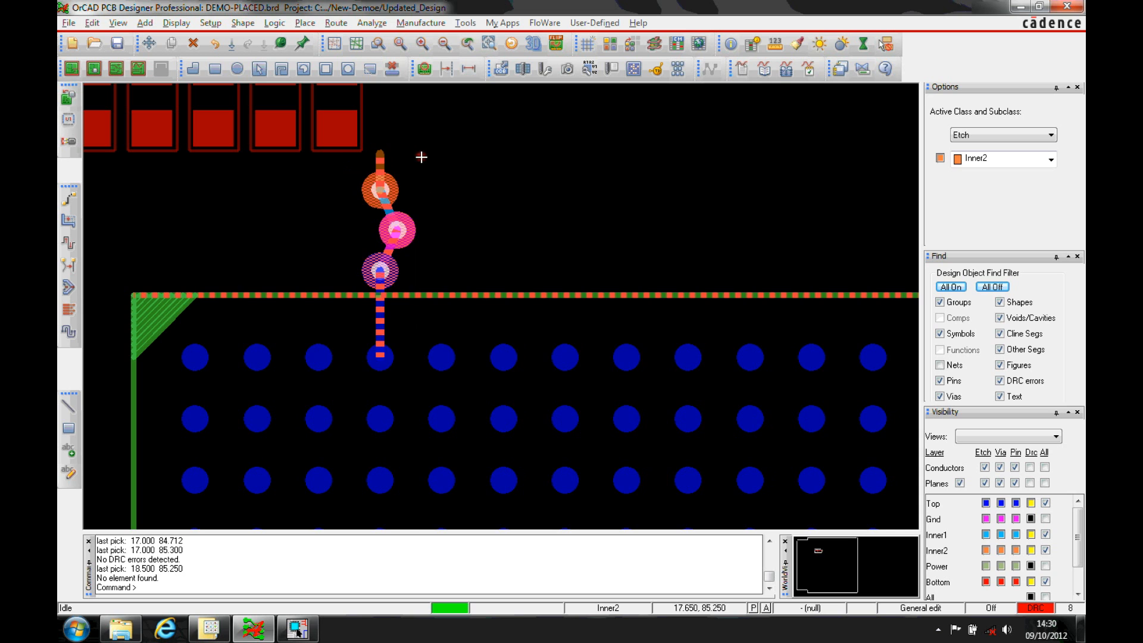
{"action": "right_click", "coordinate": [387, 184]}
View the selected via stack edge-on in the 3D Viewer, then close the viewer.
{"action": "left_click", "coordinate": [419, 260]}
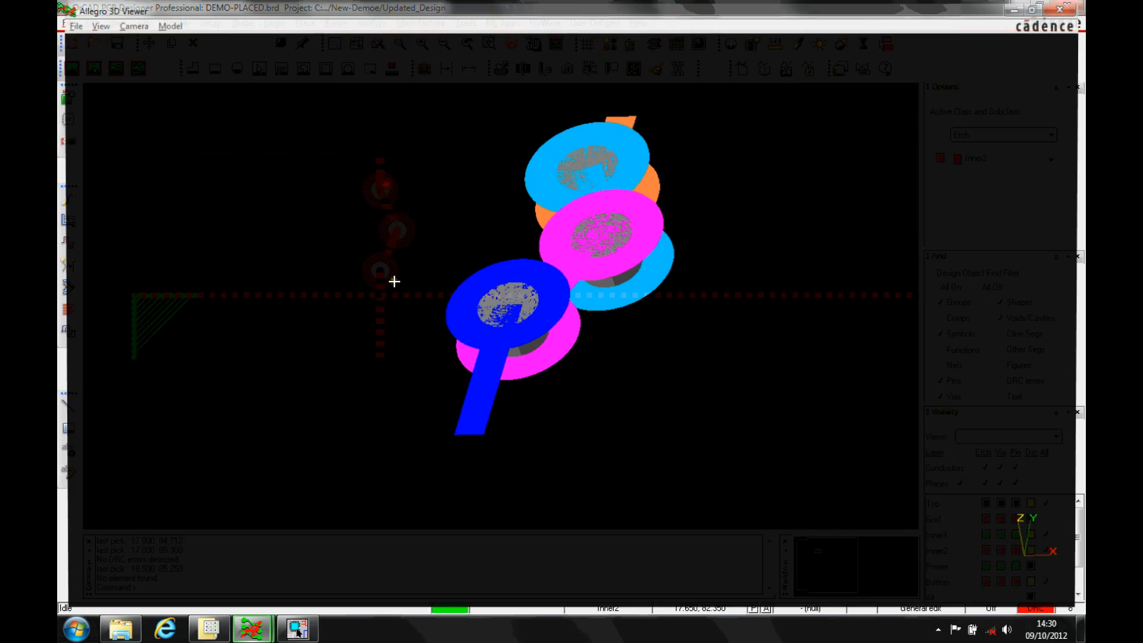
{"action": "mouse_move", "coordinate": [518, 313]}
{"action": "left_mouse_down"}
{"action": "mouse_move", "coordinate": [411, 277]}
{"action": "mouse_move", "coordinate": [420, 286]}
{"action": "left_mouse_up"}
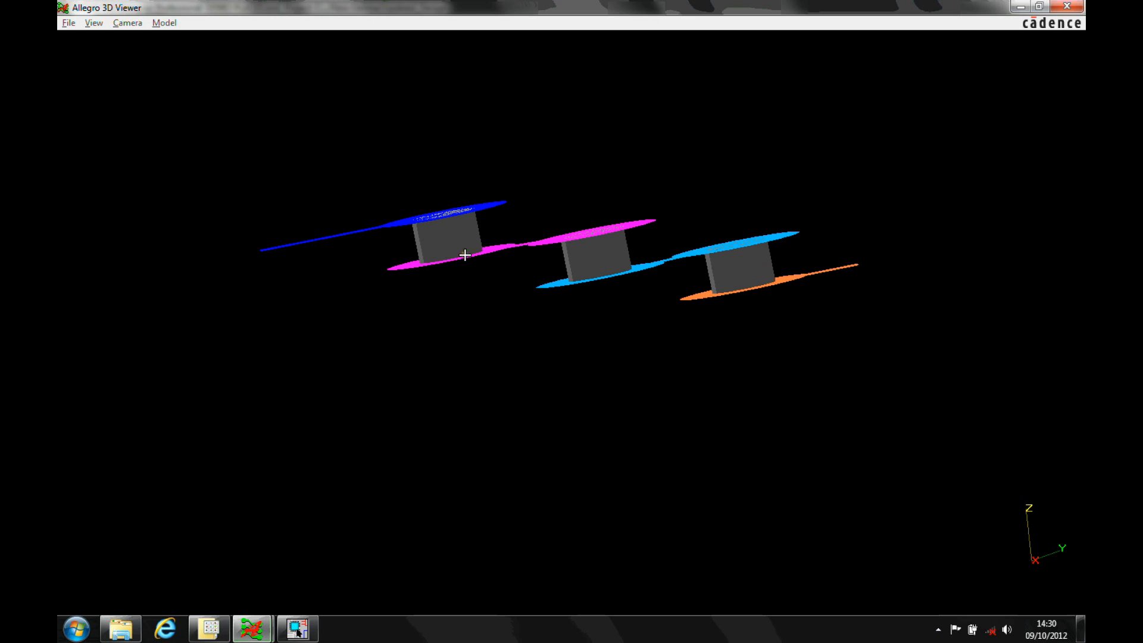
{"action": "left_click", "coordinate": [1069, 9]}
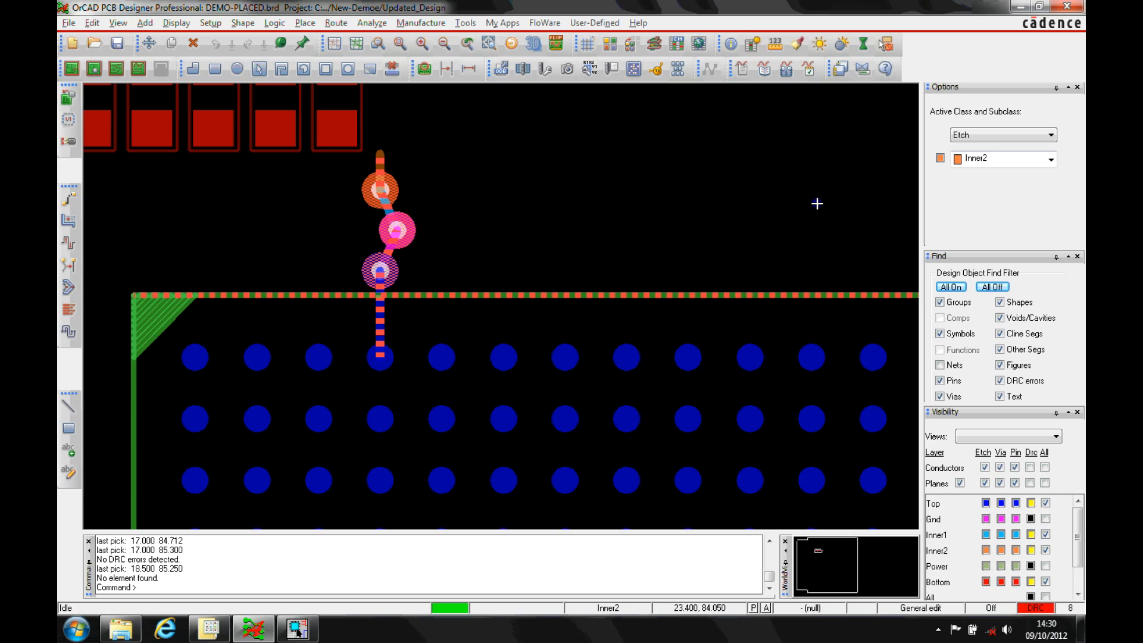
Clear the highlight and start Route > Via Structure > Define.
{"action": "right_click", "coordinate": [571, 143]}
{"action": "left_click", "coordinate": [590, 157]}
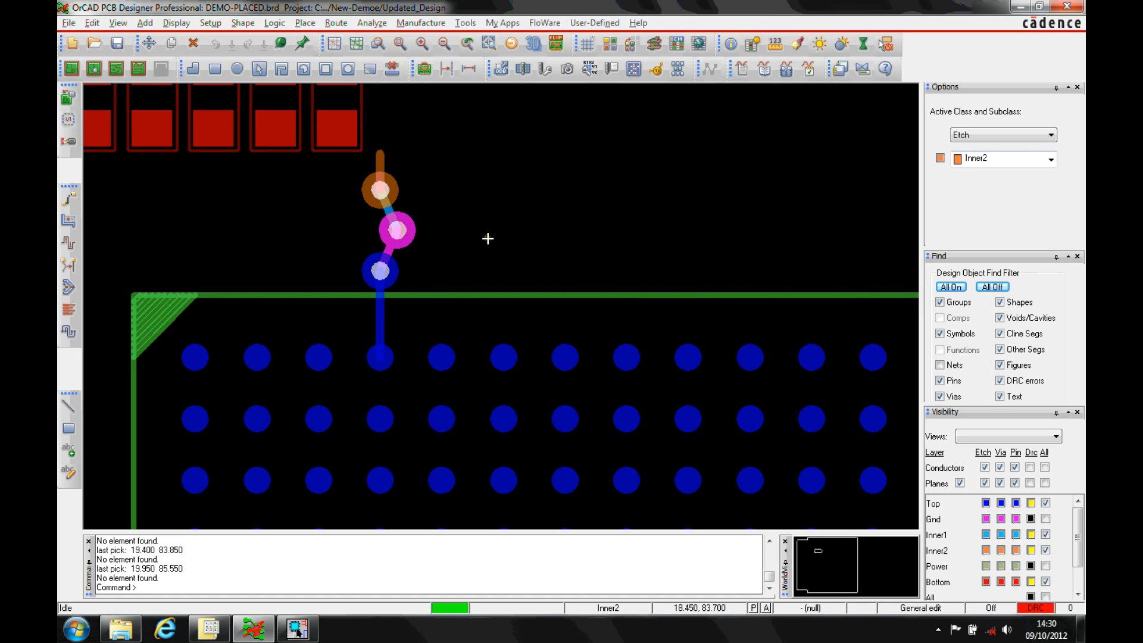
{"action": "left_click", "coordinate": [392, 68]}
{"action": "left_click", "coordinate": [338, 24]}
{"action": "mouse_move", "coordinate": [365, 133]}
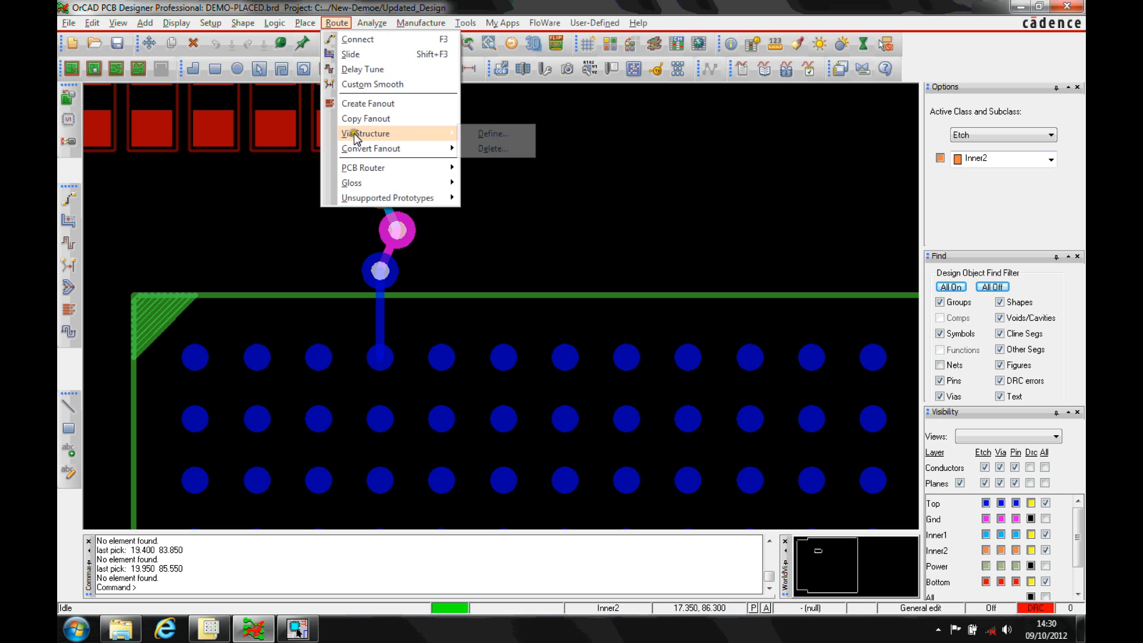
{"action": "left_click", "coordinate": [491, 134]}
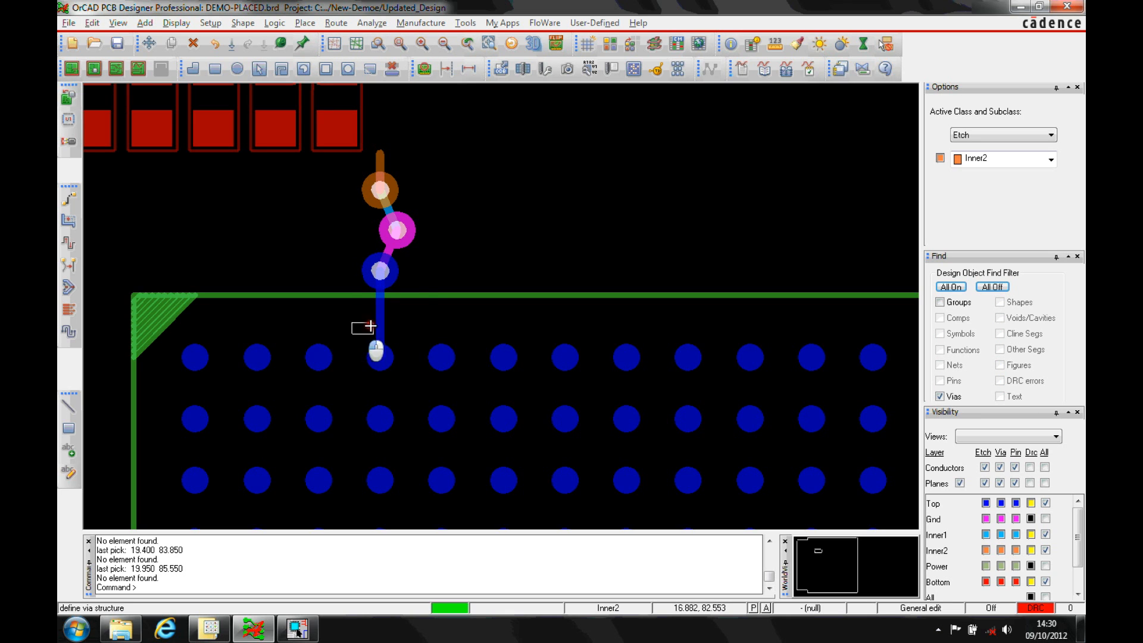
Capture the trace and three vias as via structure TEST1 from Top to Inner2 and finish.
{"action": "left_click_drag", "start_coordinate": [354, 333], "coordinate": [429, 162]}
{"action": "type", "text": "test1"}
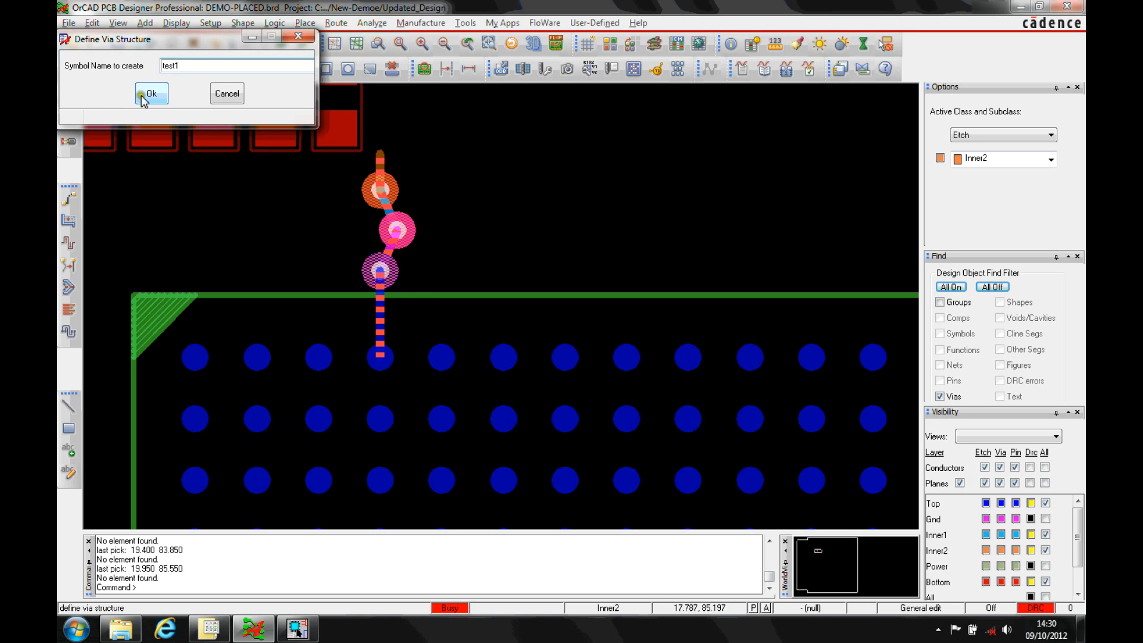
{"action": "left_click", "coordinate": [150, 93]}
{"action": "right_click", "coordinate": [536, 143]}
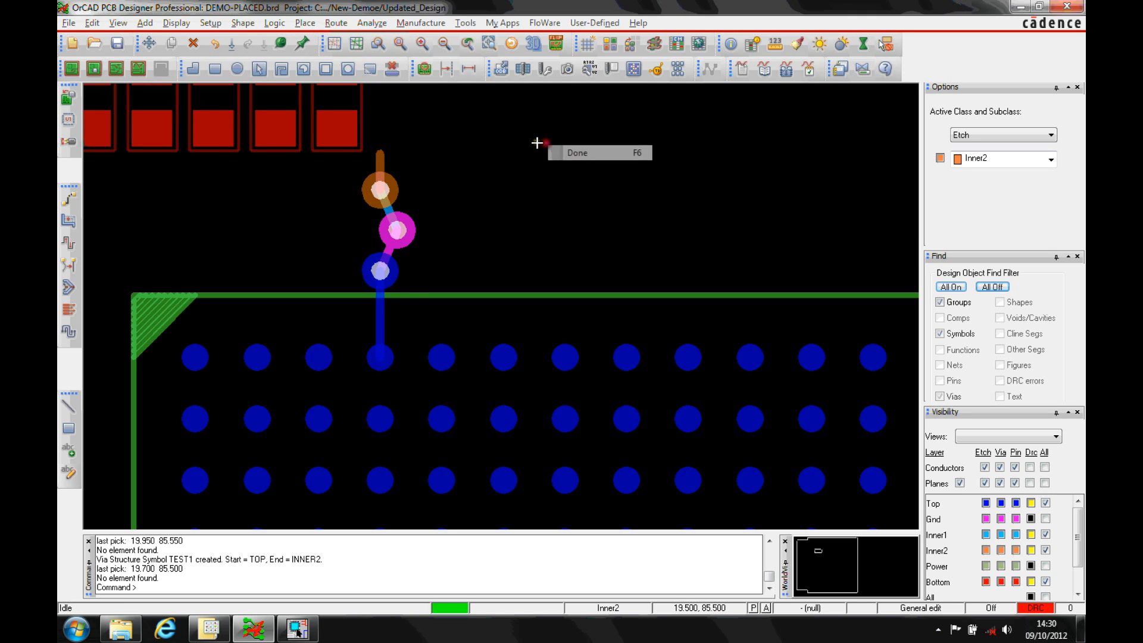
{"action": "left_click", "coordinate": [577, 153]}
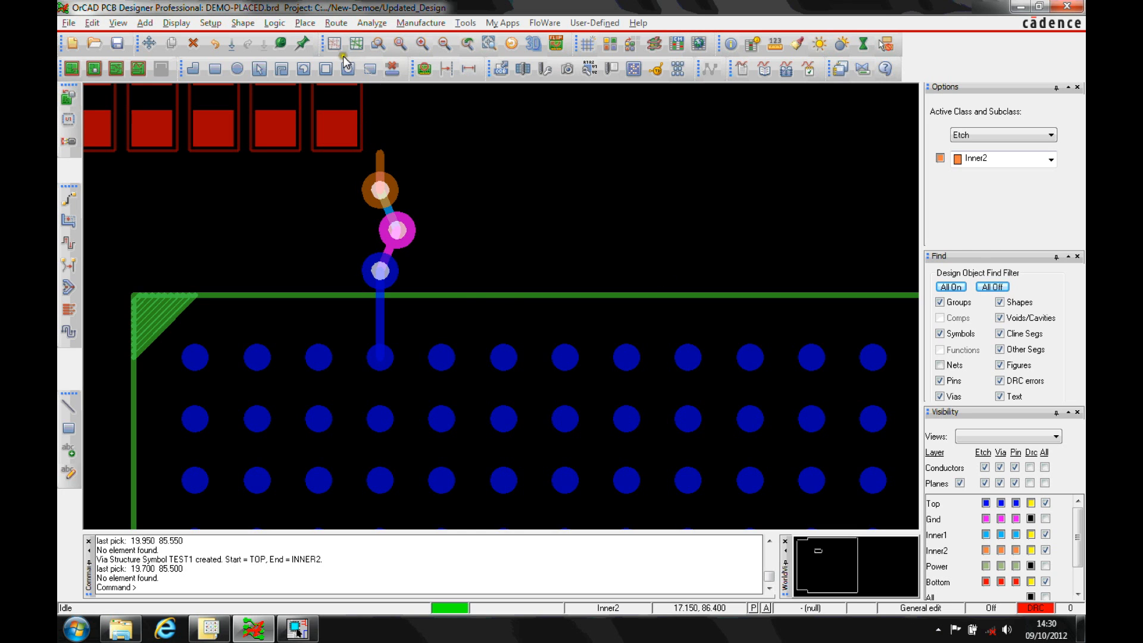
Set Create Fanout to use TEST1 ending on Inner2, include unassigned pins, and pick pins only.
{"action": "left_click", "coordinate": [336, 23]}
{"action": "left_click", "coordinate": [364, 100]}
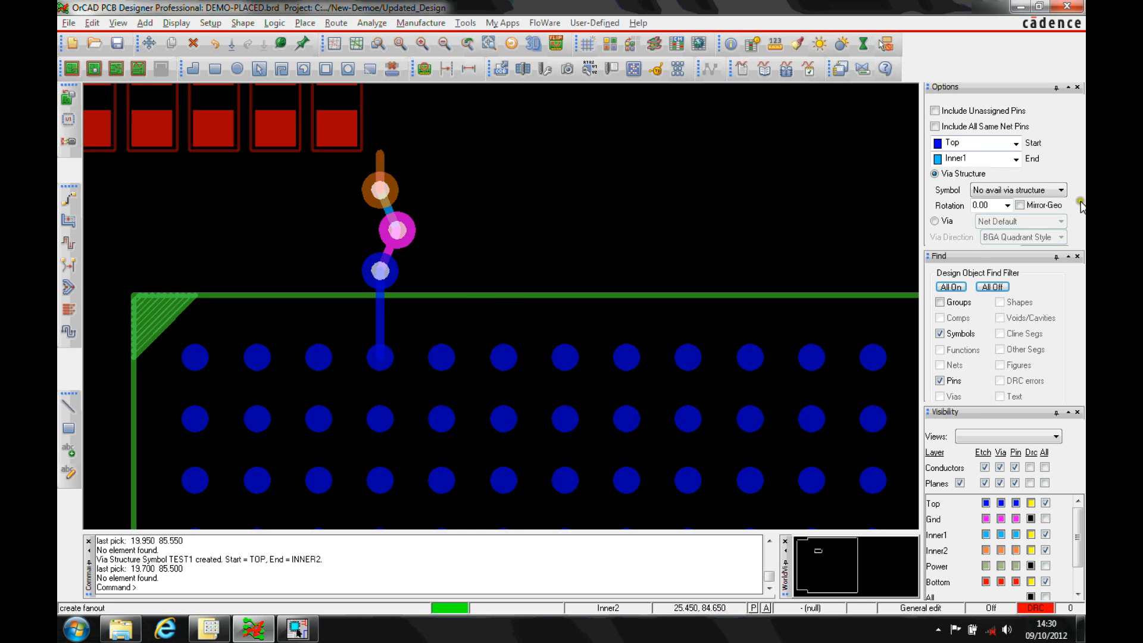
{"action": "left_click", "coordinate": [1015, 158]}
{"action": "left_click", "coordinate": [977, 207]}
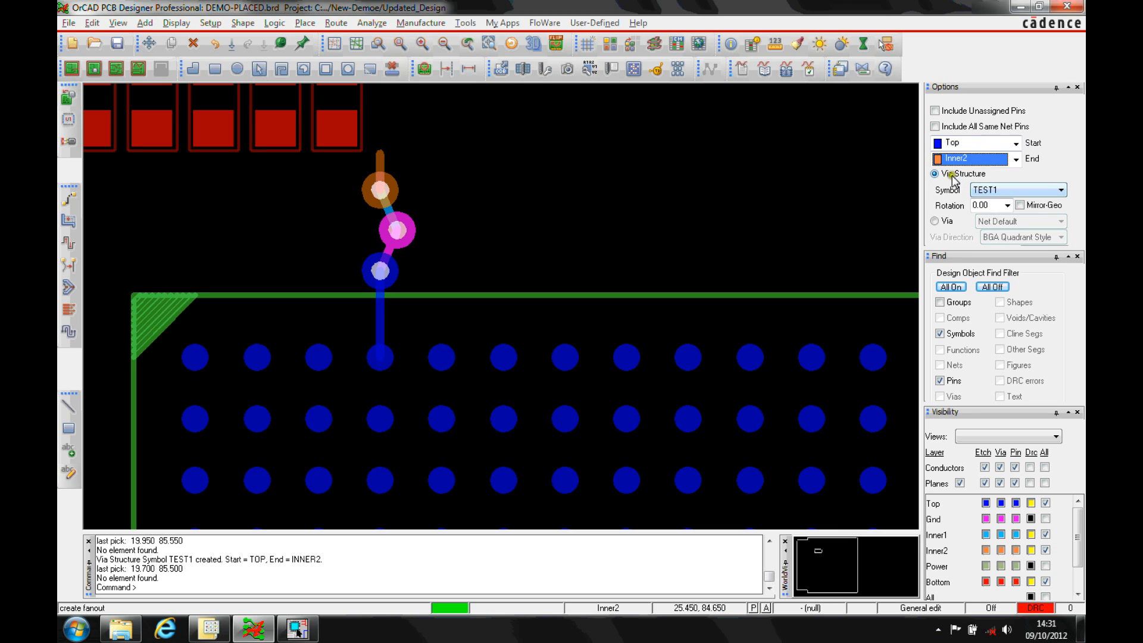
{"action": "left_click", "coordinate": [934, 111]}
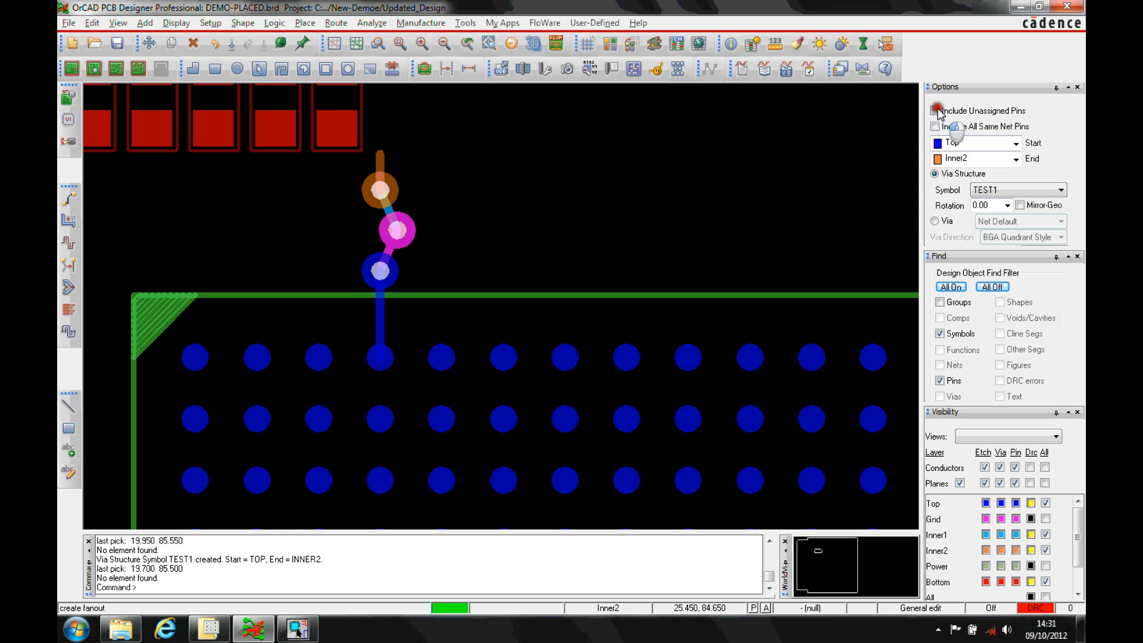
{"action": "left_click", "coordinate": [940, 333]}
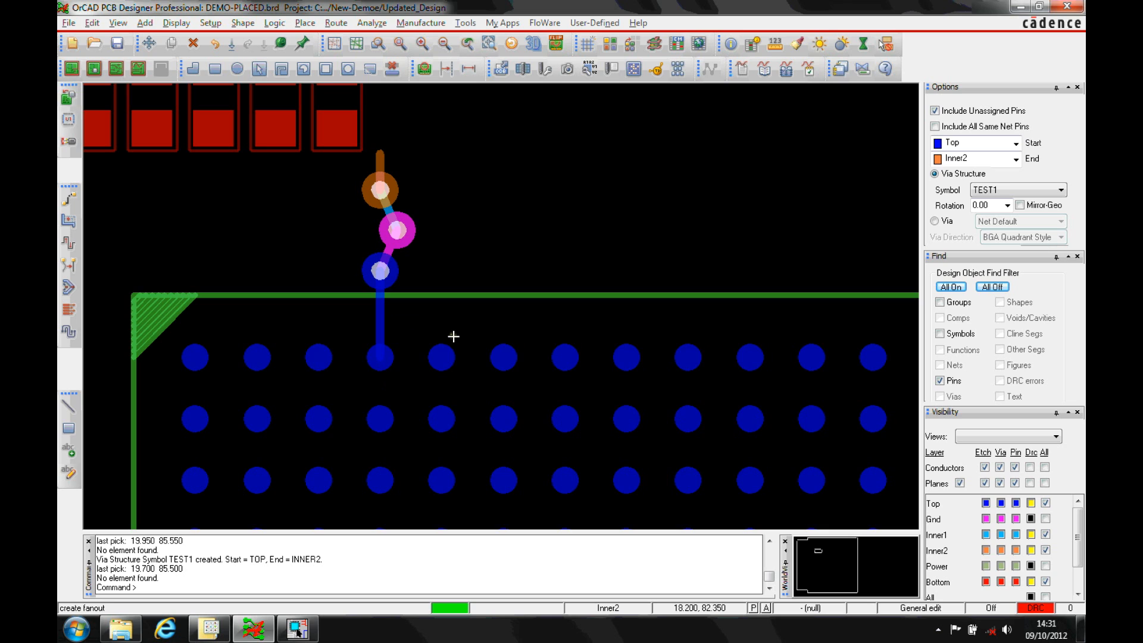
Fan out TEST1 along the BGA's top row, then at 90° rotation along the left pin column.
{"action": "left_click_drag", "start_coordinate": [425, 371], "coordinate": [884, 353]}
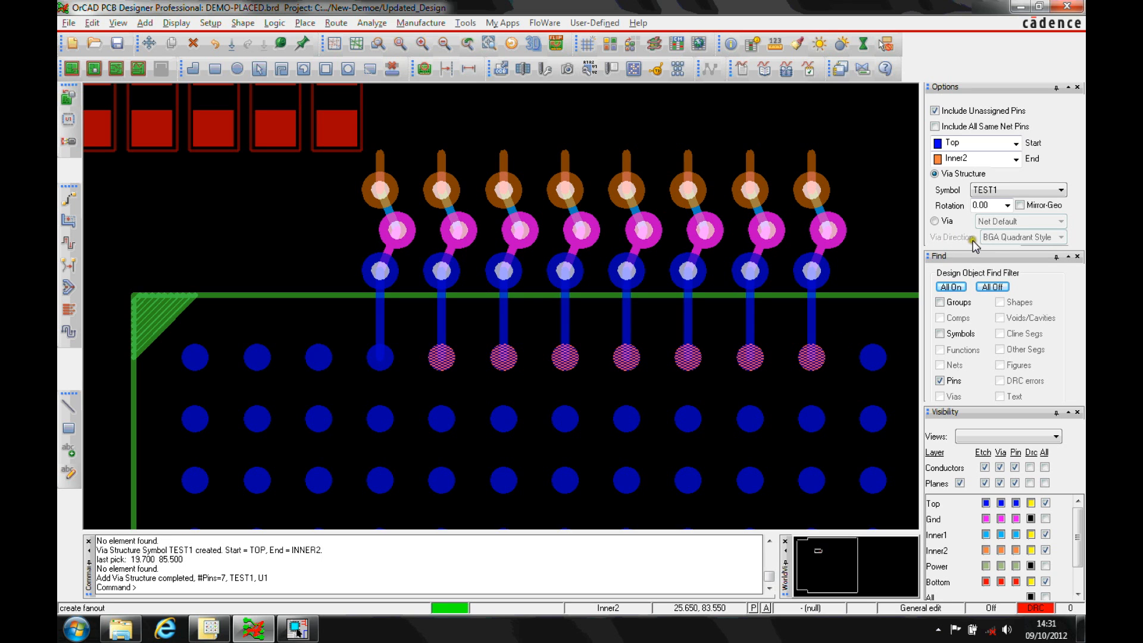
{"action": "left_click", "coordinate": [1009, 204]}
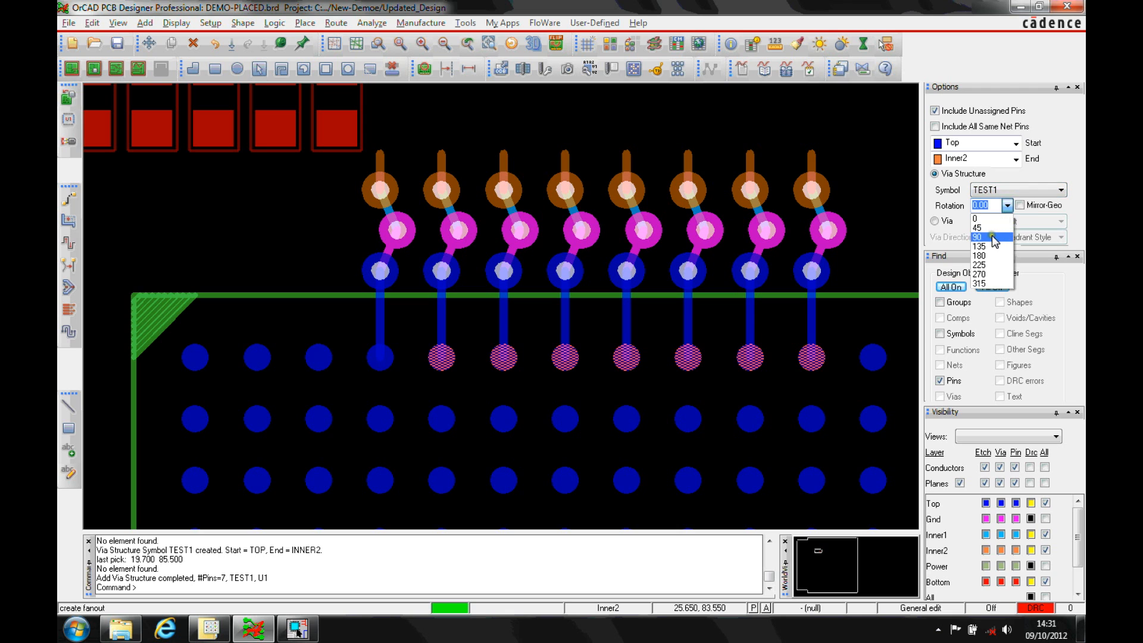
{"action": "left_click", "coordinate": [992, 235]}
{"action": "left_click", "coordinate": [251, 226]}
{"action": "scroll", "coordinate": [252, 225], "scroll_direction": "down", "scroll_amount": 2}
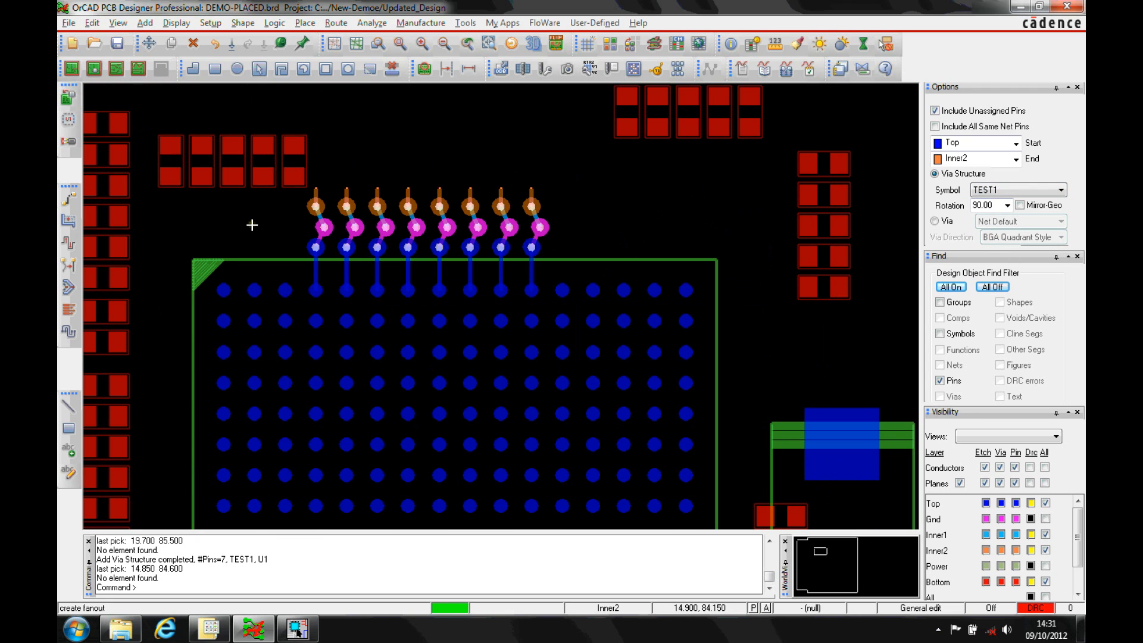
{"action": "left_click_drag", "start_coordinate": [209, 308], "coordinate": [242, 489]}
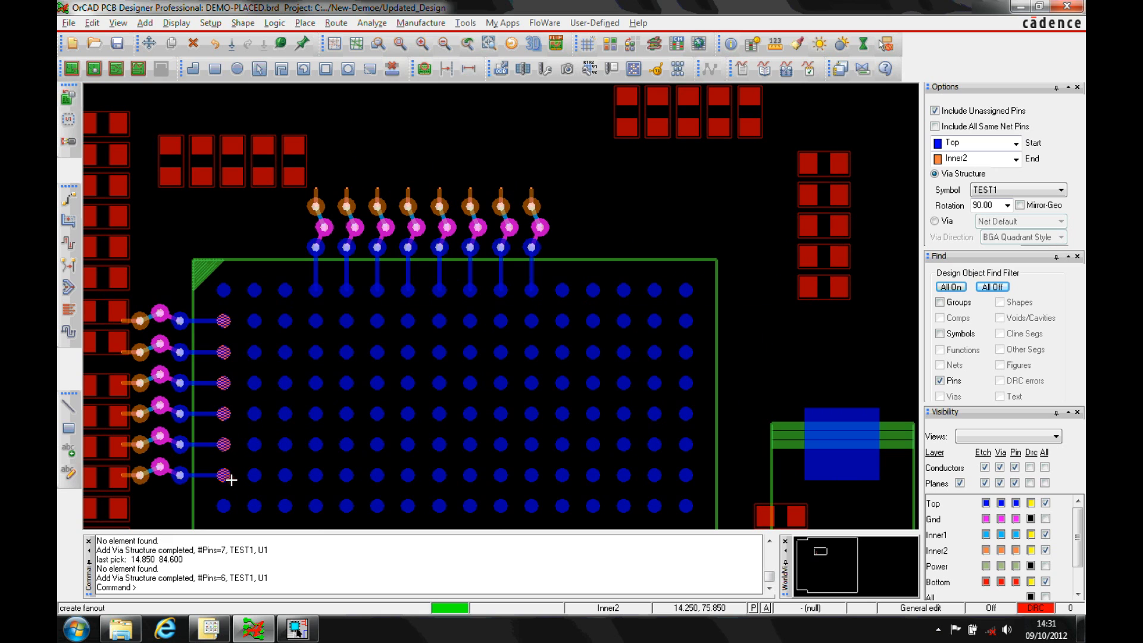
Fan out TEST1 at 270° rotation along the right pin column.
{"action": "left_click", "coordinate": [1008, 205]}
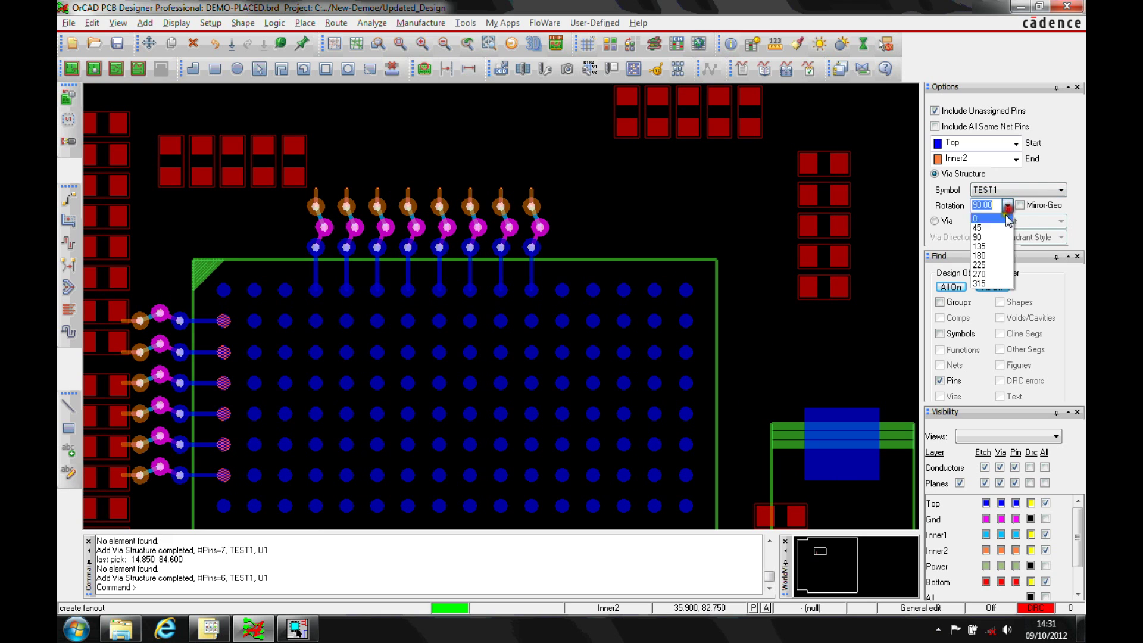
{"action": "left_click", "coordinate": [982, 275]}
{"action": "left_click_drag", "start_coordinate": [680, 313], "coordinate": [707, 535]}
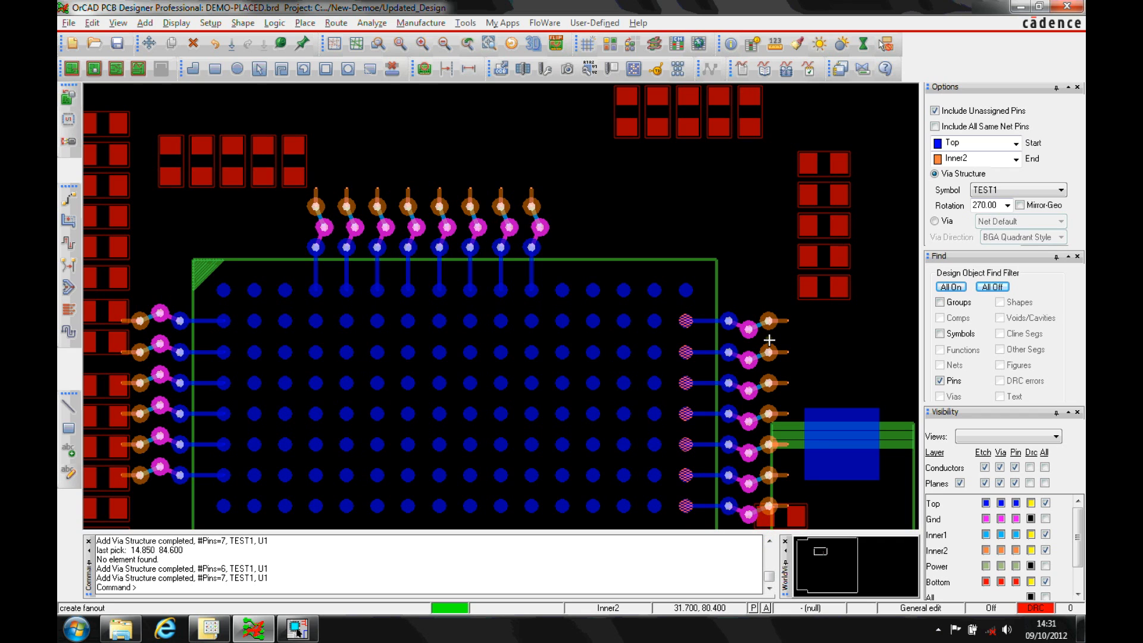